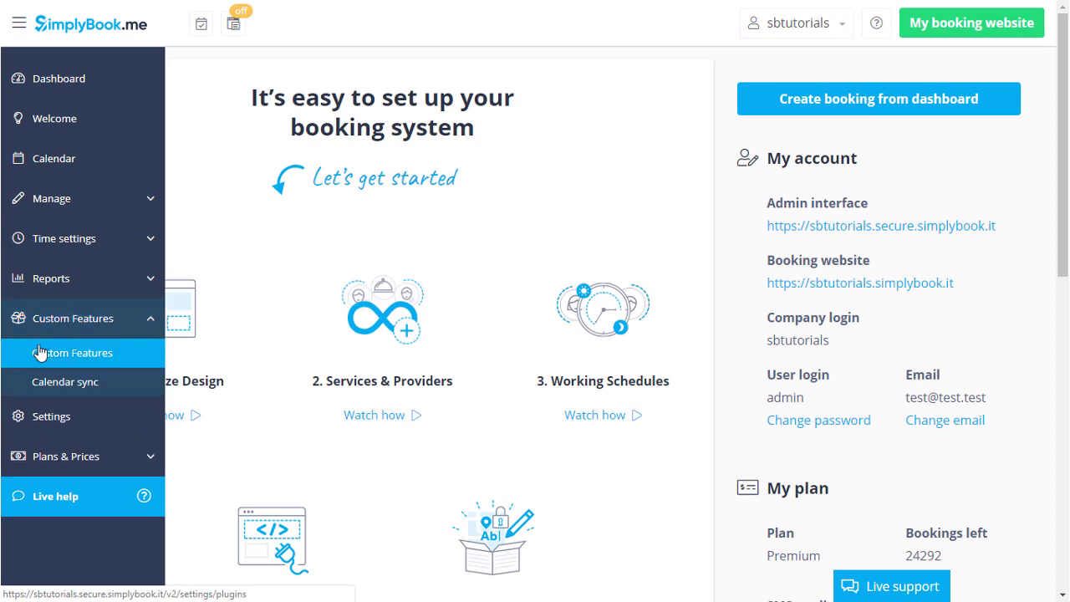
Search the custom features for 'packages' and enable the Packages feature
{"action": "left_click", "coordinate": [38, 352]}
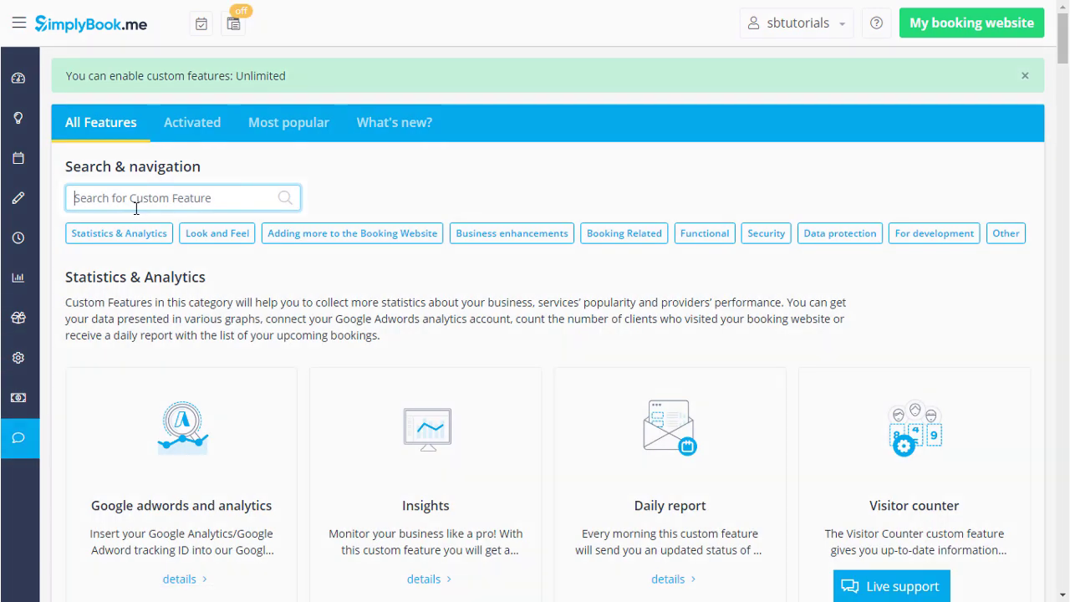
{"action": "type", "text": "packages"}
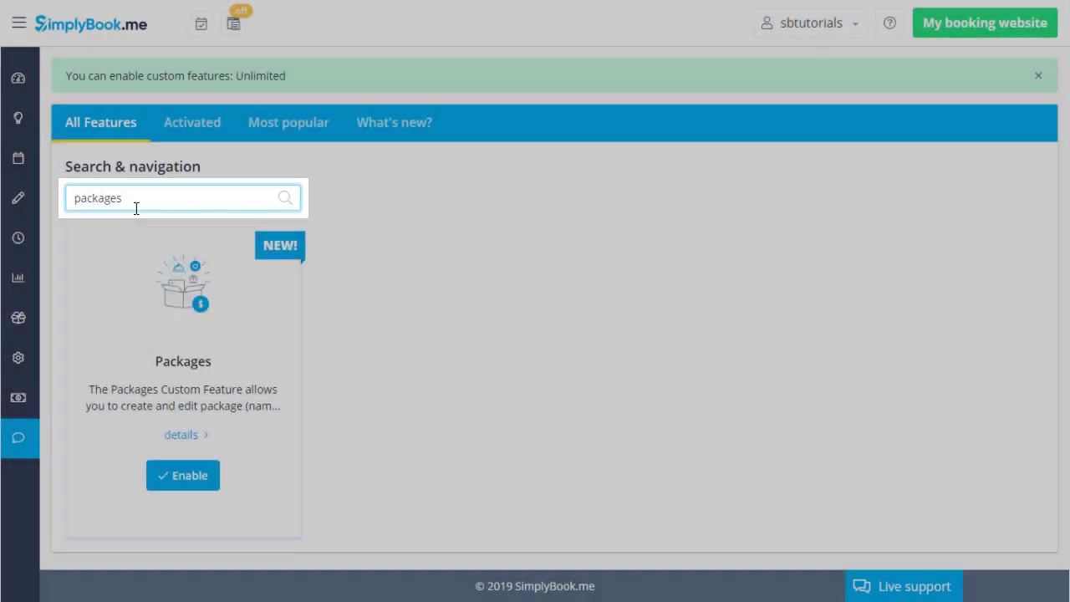
{"action": "left_click", "coordinate": [185, 475]}
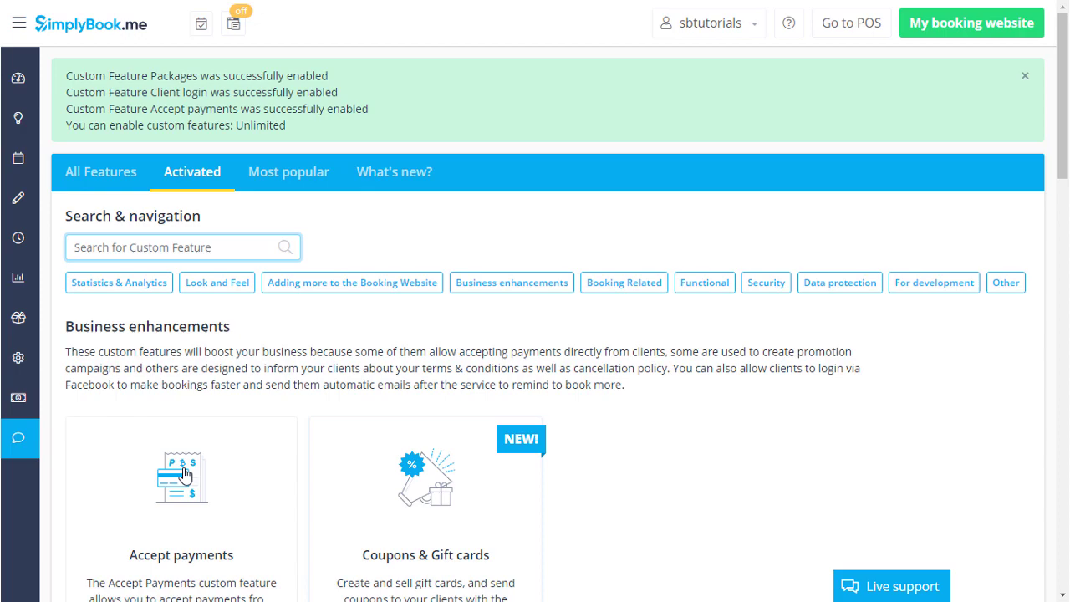
{"action": "scroll", "coordinate": [186, 475], "scroll_direction": "down", "scroll_amount": 2}
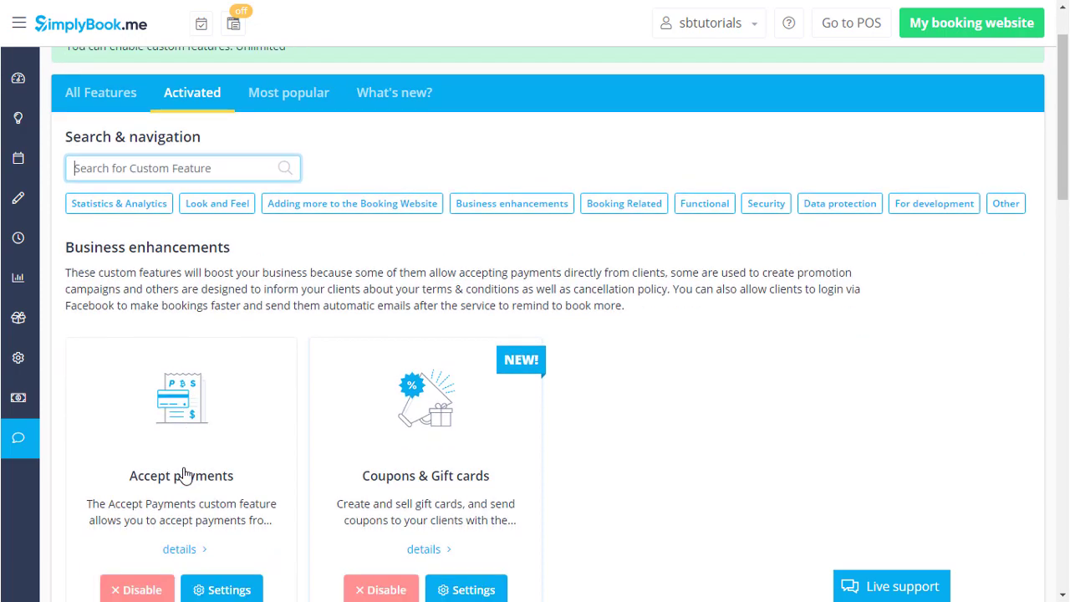
{"action": "scroll", "coordinate": [186, 475], "scroll_direction": "down", "scroll_amount": 3}
{"action": "scroll", "coordinate": [184, 473], "scroll_direction": "down", "scroll_amount": 3}
{"action": "scroll", "coordinate": [181, 475], "scroll_direction": "down", "scroll_amount": 2}
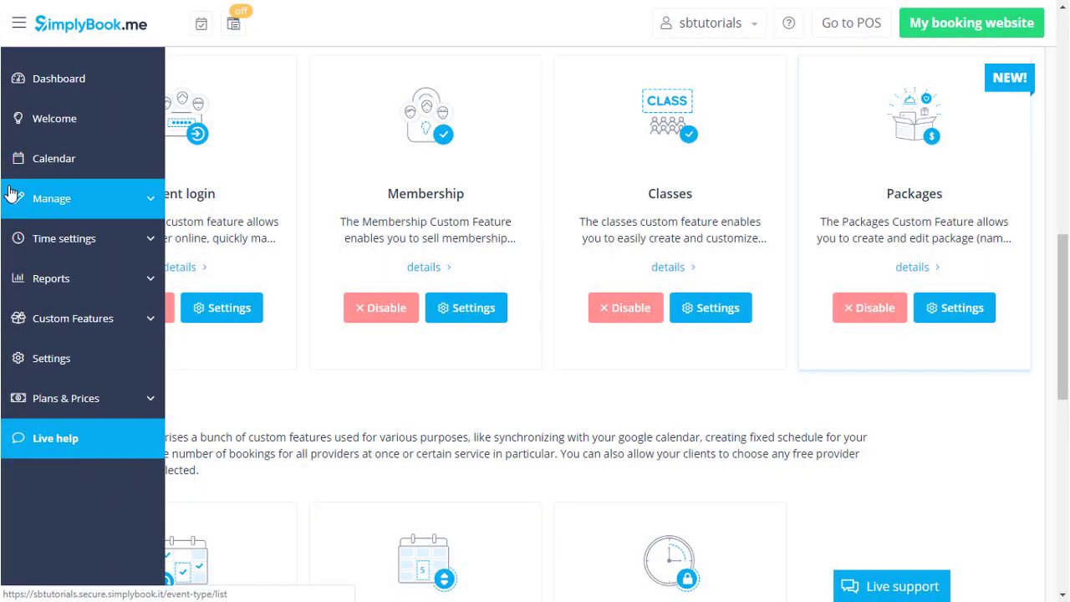
Open the Packages page under Manage, which lists the All in one package
{"action": "left_click", "coordinate": [11, 194]}
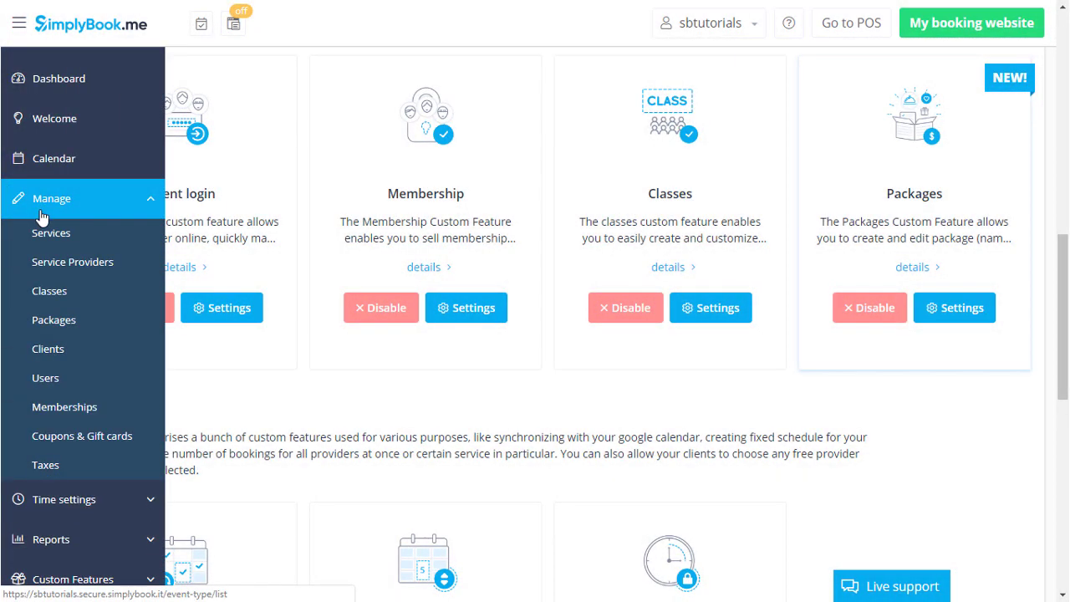
{"action": "left_click", "coordinate": [86, 322]}
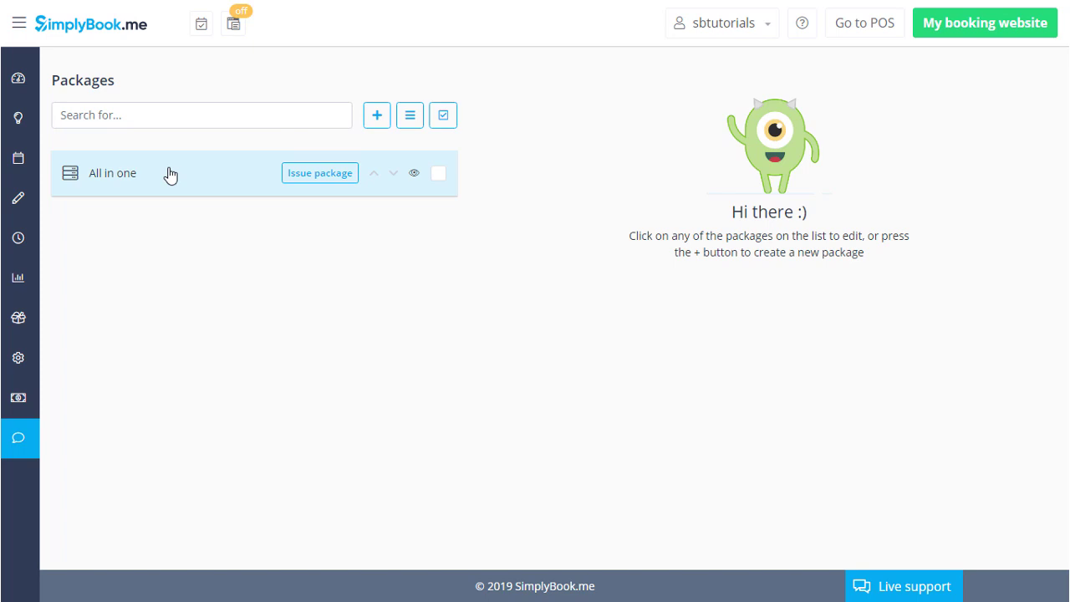
Start a new package named 'New package' with a 5.00 USD price
{"action": "left_click", "coordinate": [377, 116]}
{"action": "type", "text": "New package"}
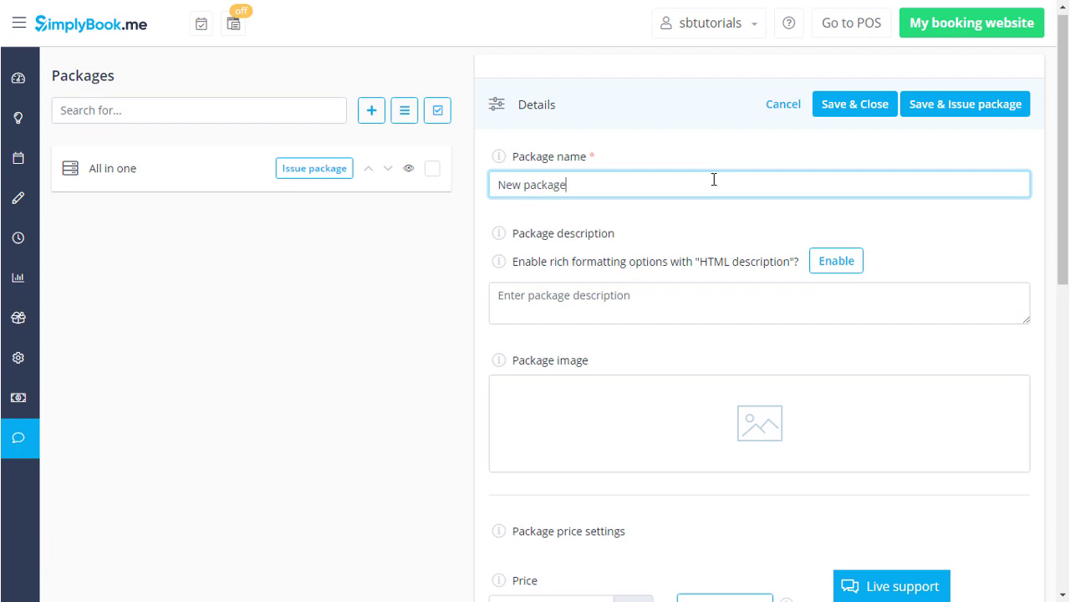
{"action": "scroll", "coordinate": [552, 444], "scroll_direction": "down", "scroll_amount": 2}
{"action": "left_click_drag", "start_coordinate": [552, 444], "coordinate": [465, 458]}
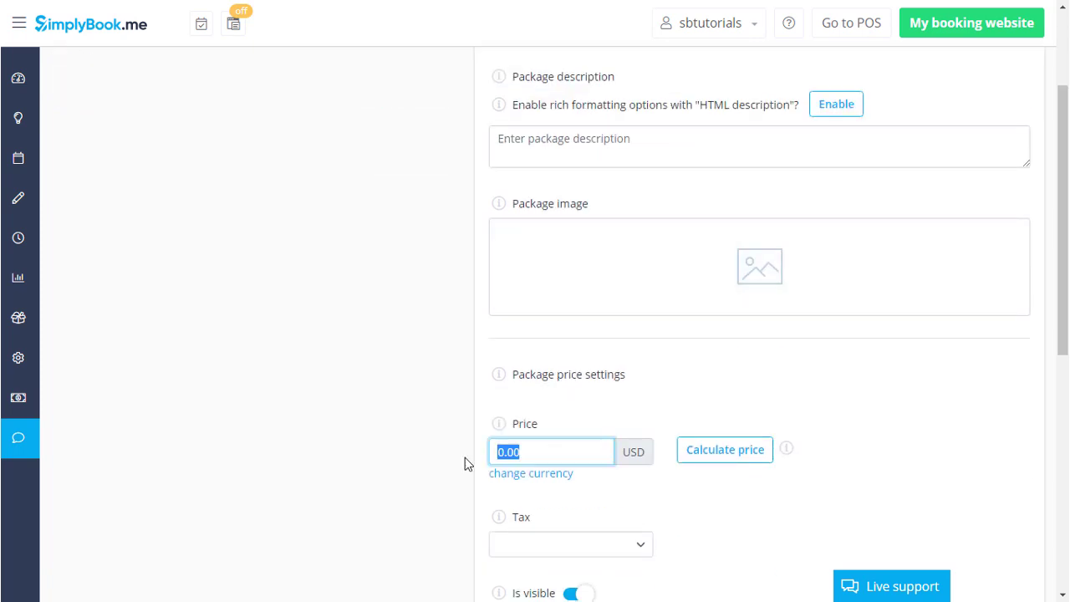
{"action": "type", "text": "5"}
{"action": "scroll", "coordinate": [660, 256], "scroll_direction": "up", "scroll_amount": 1}
Start the package description and set the calendar photo as its image
{"action": "left_click", "coordinate": [660, 234]}
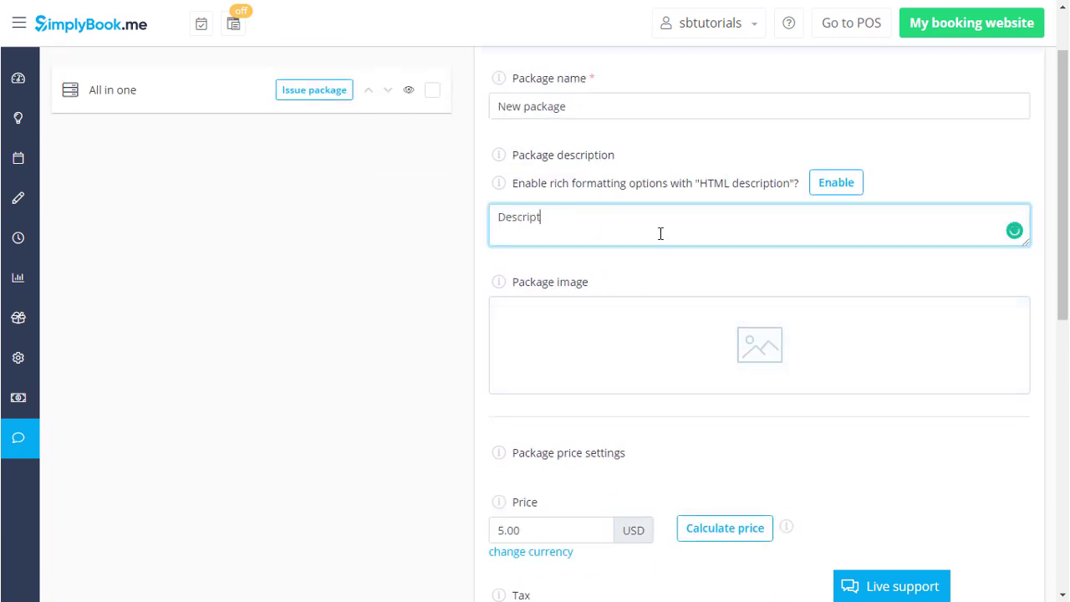
{"action": "left_click", "coordinate": [701, 325]}
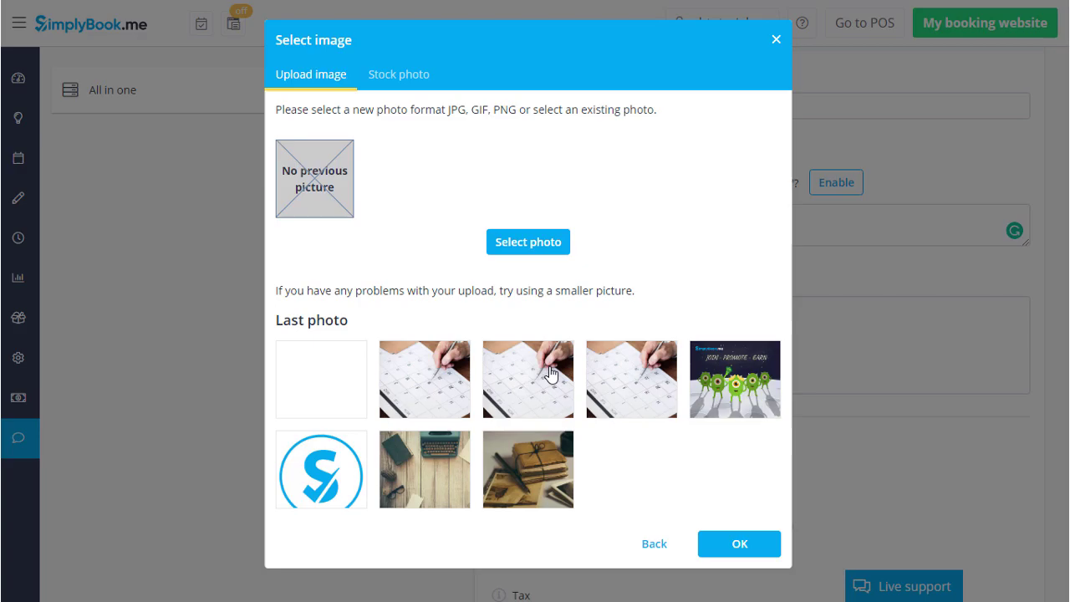
{"action": "left_click", "coordinate": [418, 401]}
{"action": "left_click", "coordinate": [702, 355]}
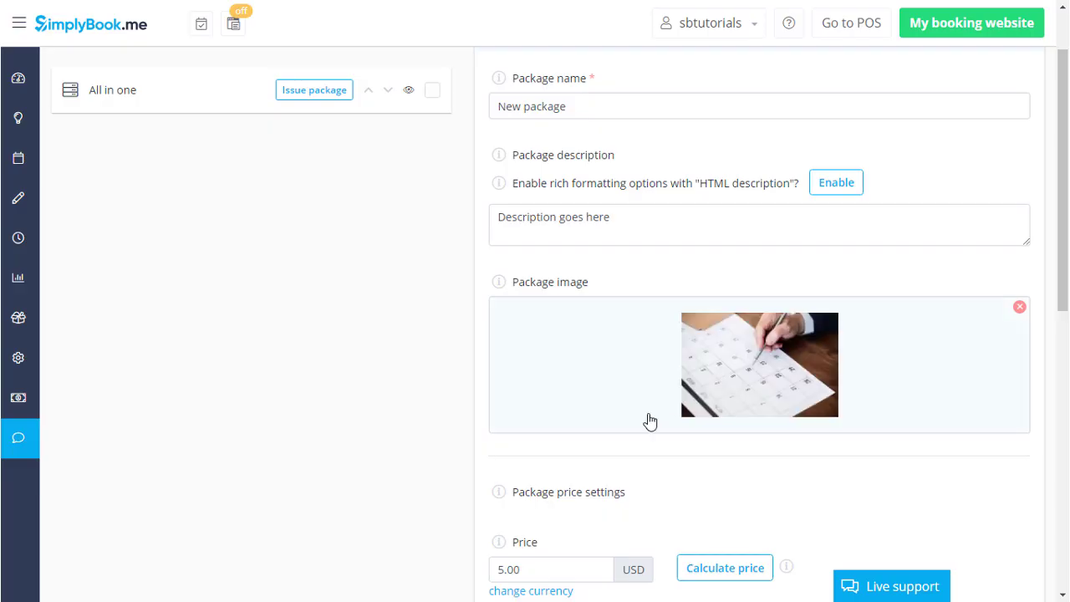
Apply 5% tax and a 1-year duration, and limit how many packages are available
{"action": "scroll", "coordinate": [651, 420], "scroll_direction": "down", "scroll_amount": 2}
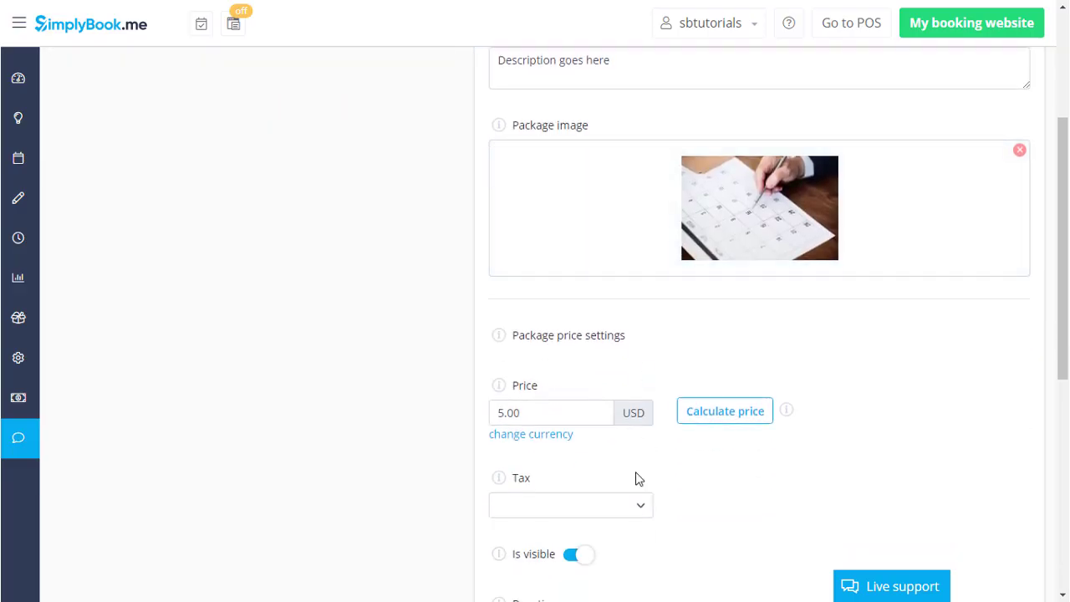
{"action": "left_click", "coordinate": [624, 510]}
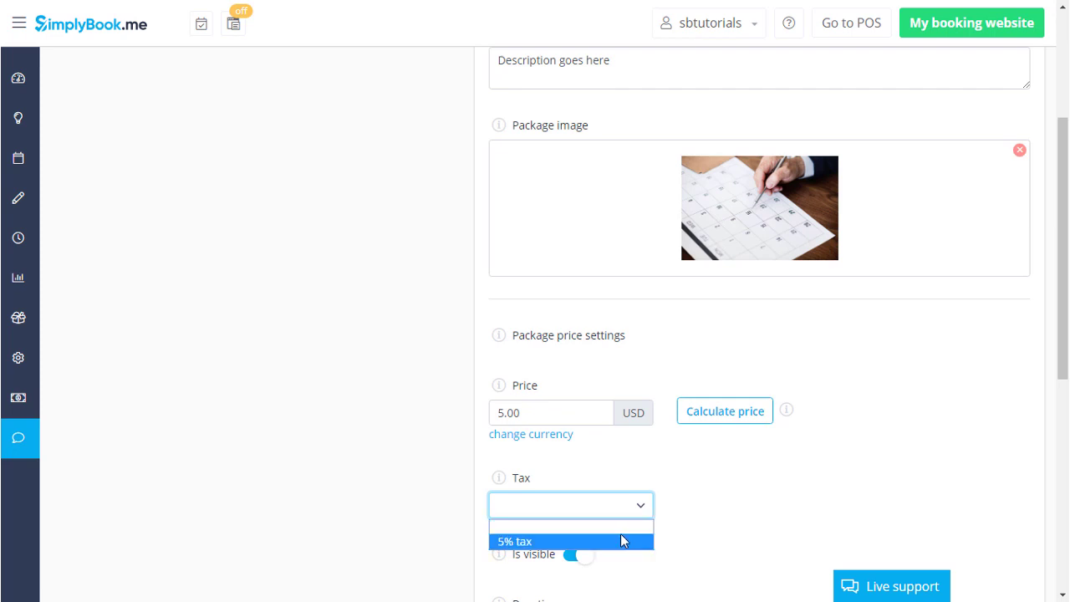
{"action": "left_click", "coordinate": [622, 539]}
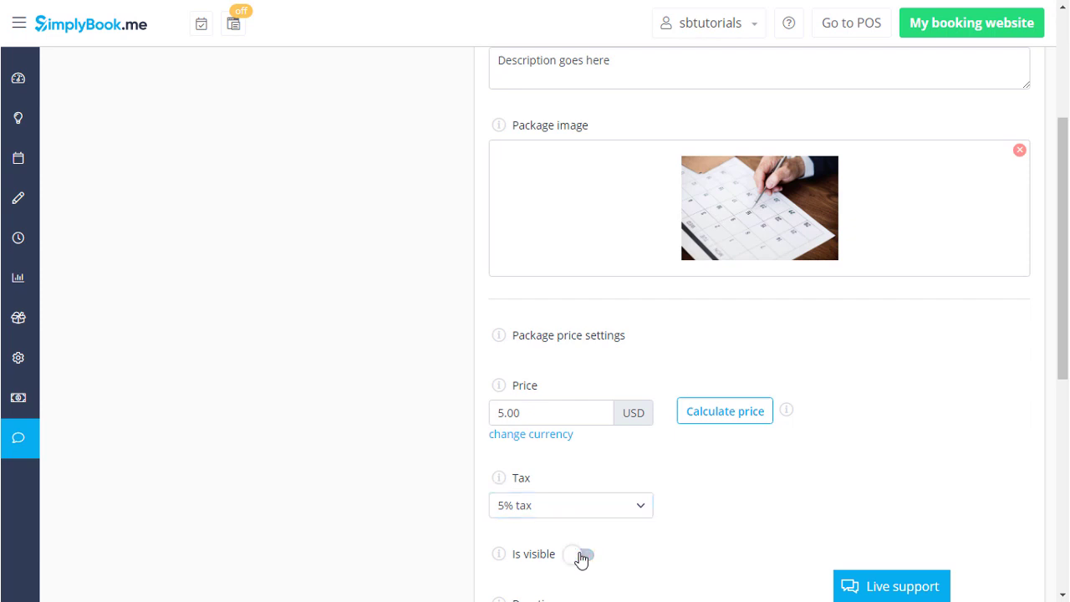
{"action": "scroll", "coordinate": [582, 561], "scroll_direction": "down", "scroll_amount": 3}
{"action": "left_click", "coordinate": [622, 400]}
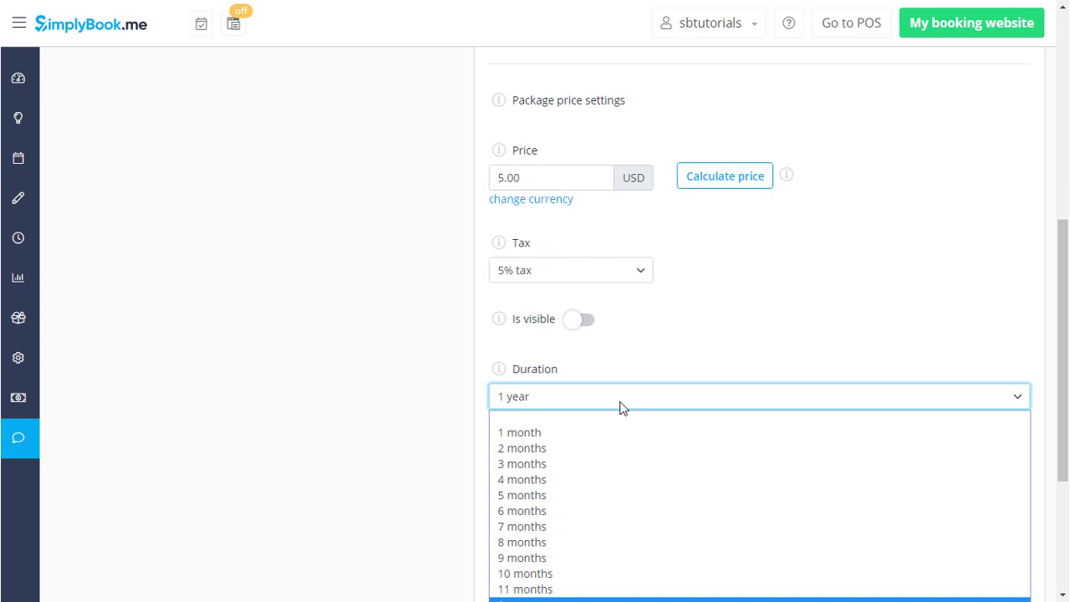
{"action": "left_click", "coordinate": [620, 407]}
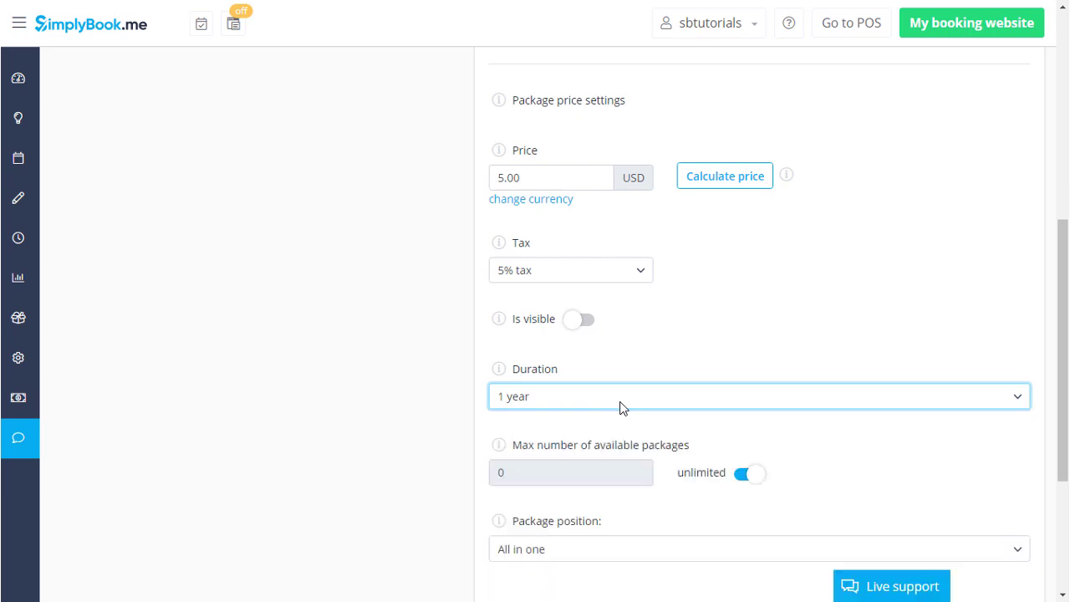
{"action": "scroll", "coordinate": [620, 407], "scroll_direction": "down", "scroll_amount": 2}
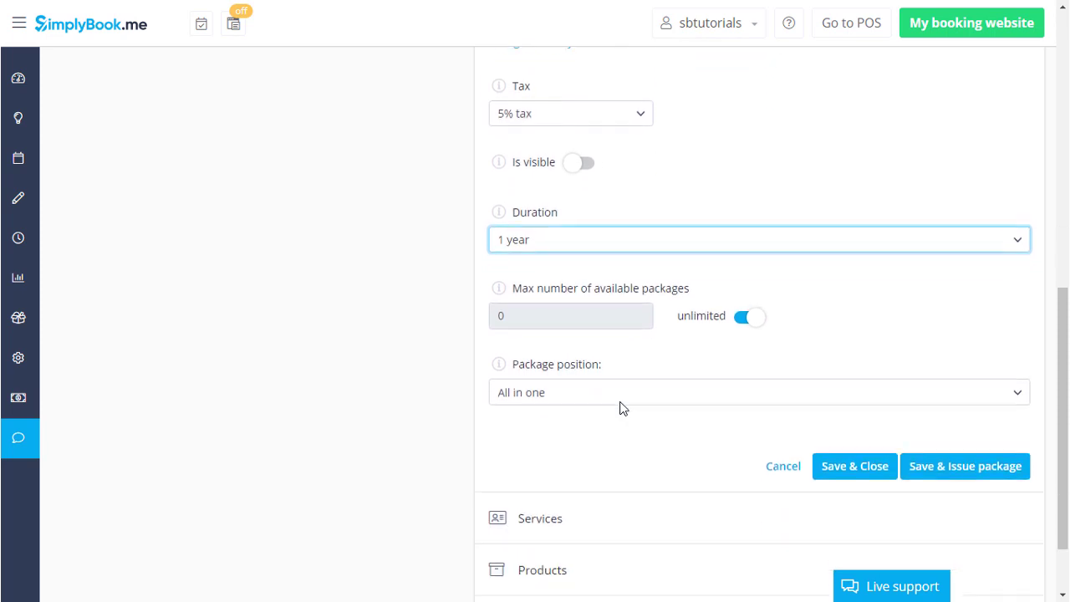
{"action": "left_click", "coordinate": [744, 317]}
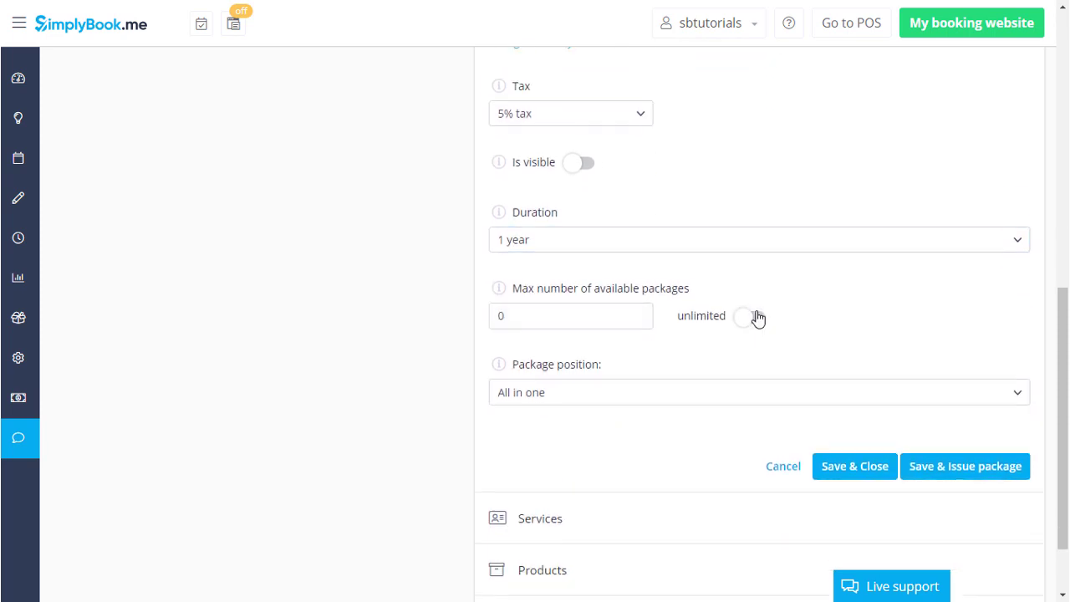
{"action": "left_click_drag", "start_coordinate": [621, 320], "coordinate": [479, 318]}
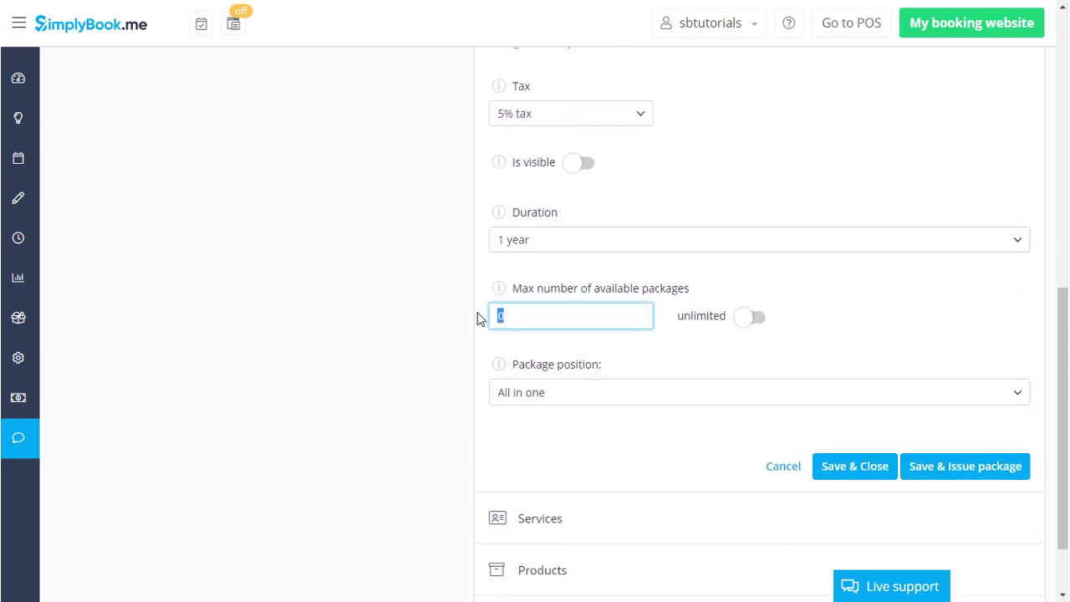
Include ten Beginner's mind sessions plus 'A very useful item' and 'An even more useful item'
{"action": "scroll", "coordinate": [675, 352], "scroll_direction": "down", "scroll_amount": 2}
{"action": "left_click", "coordinate": [676, 443]}
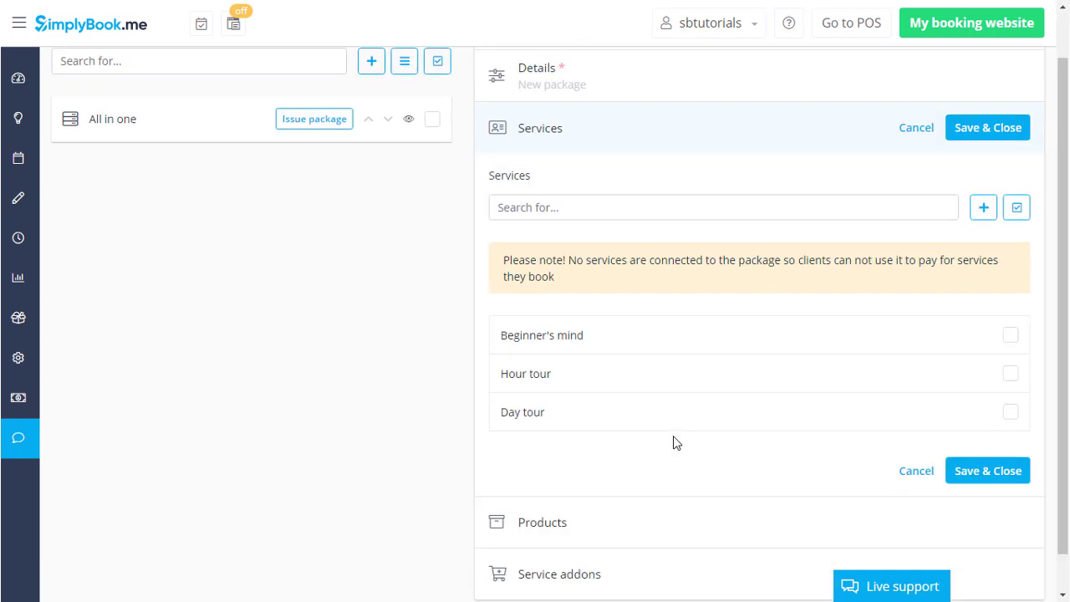
{"action": "left_click", "coordinate": [1009, 312]}
{"action": "type", "text": "10"}
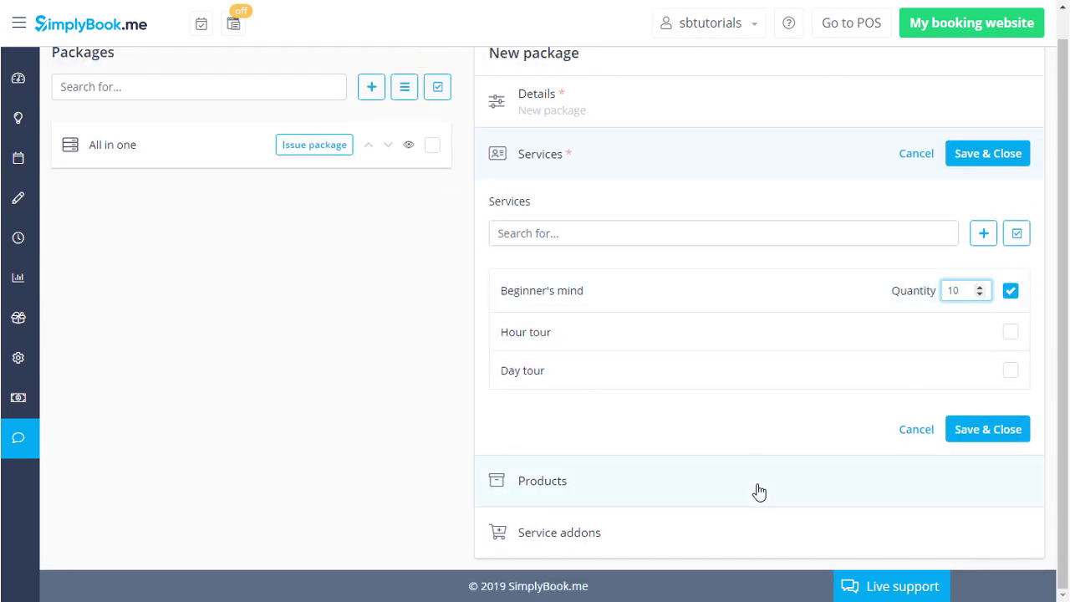
{"action": "left_click", "coordinate": [756, 485]}
{"action": "left_click", "coordinate": [764, 287]}
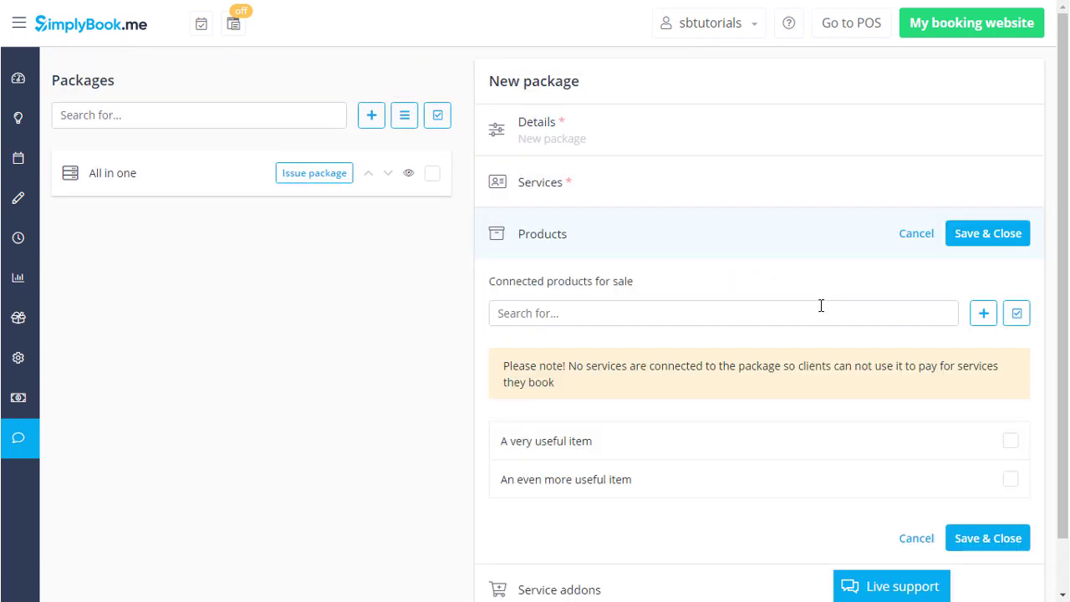
{"action": "left_click", "coordinate": [1011, 441]}
{"action": "left_click", "coordinate": [1024, 414]}
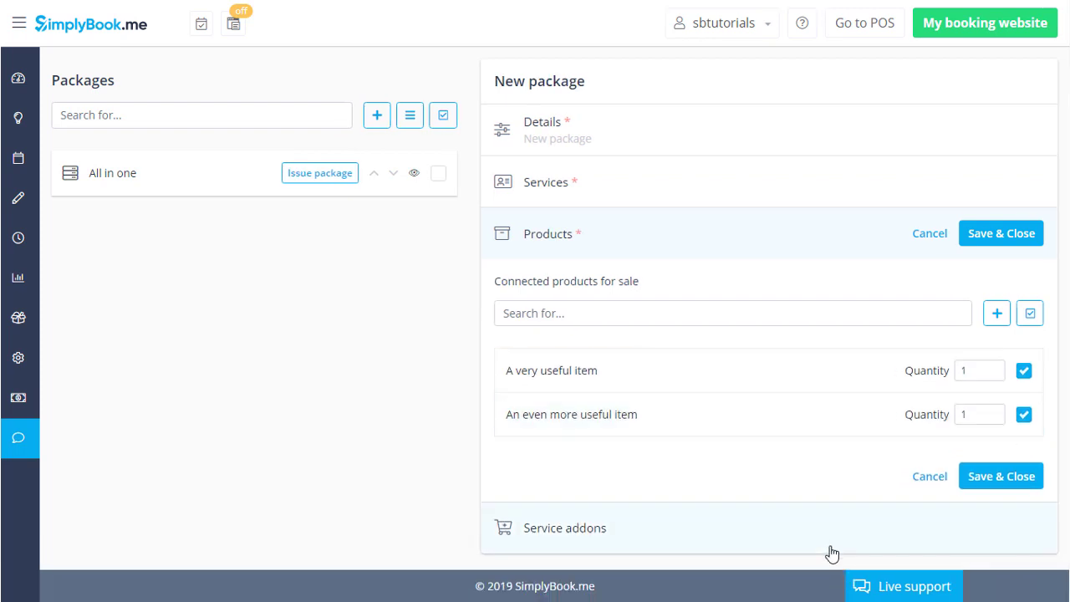
Calculate the package price, change it to 4.99 USD, and save the package
{"action": "left_click", "coordinate": [602, 143]}
{"action": "scroll", "coordinate": [750, 250], "scroll_direction": "down", "scroll_amount": 4}
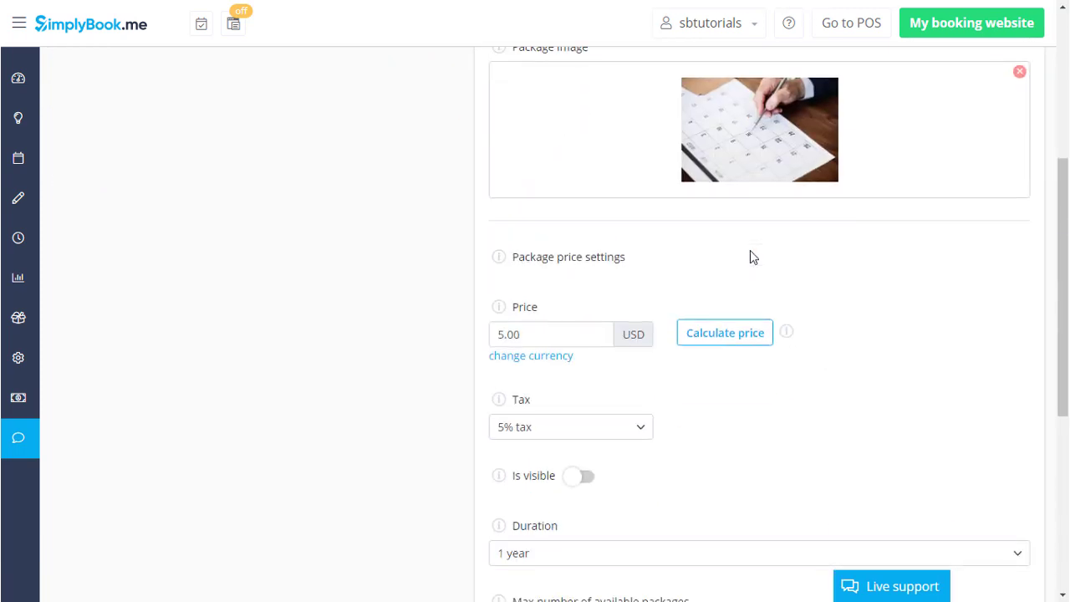
{"action": "left_click", "coordinate": [744, 334]}
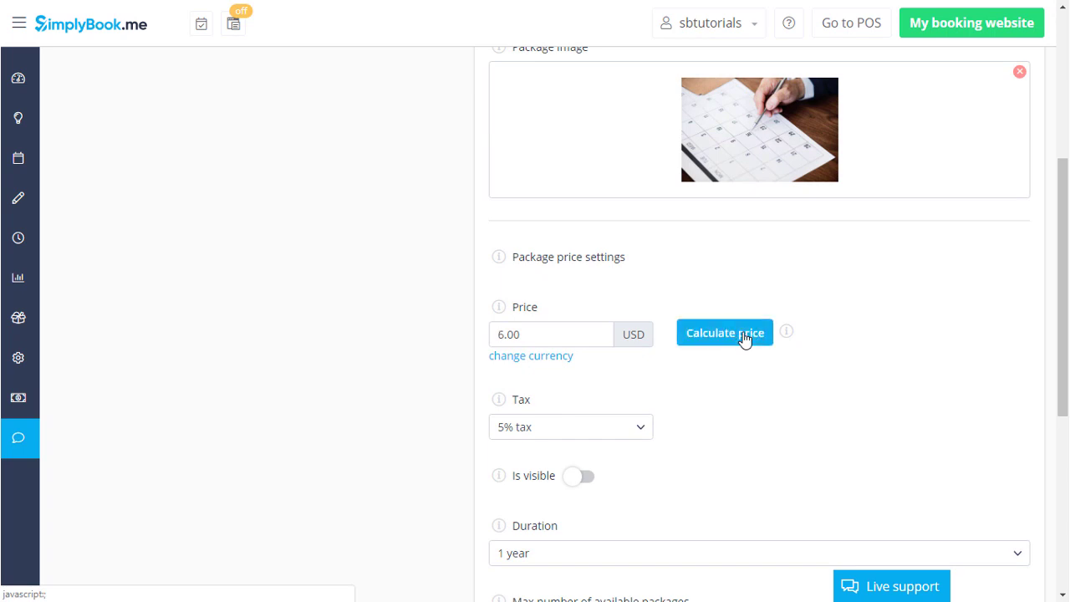
{"action": "left_click_drag", "start_coordinate": [574, 335], "coordinate": [443, 325]}
{"action": "type", "text": "4.99"}
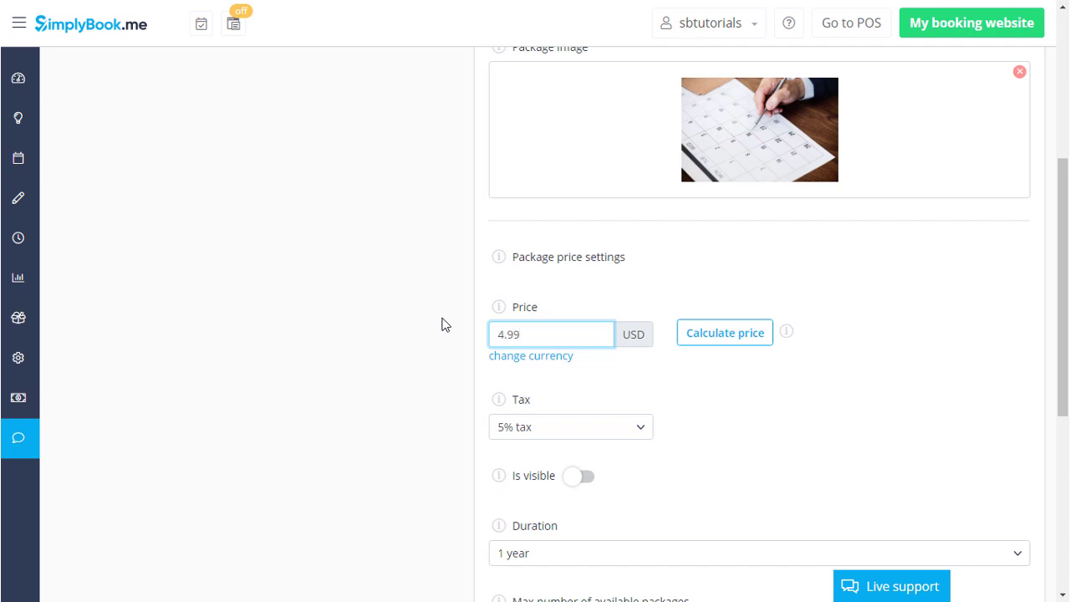
{"action": "left_click", "coordinate": [669, 417]}
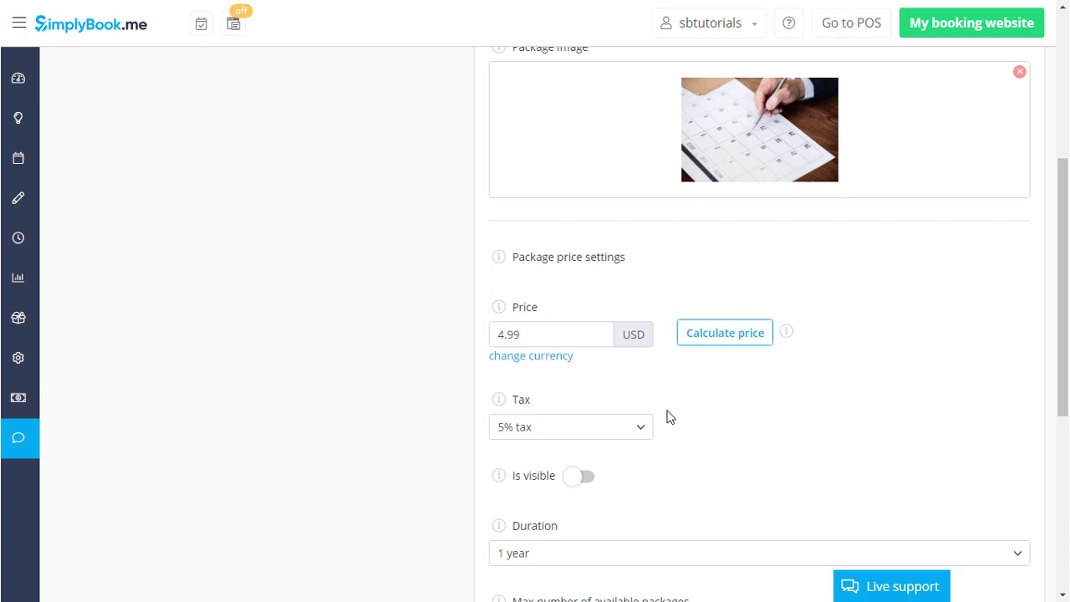
{"action": "scroll", "coordinate": [669, 416], "scroll_direction": "down", "scroll_amount": 3}
{"action": "left_click", "coordinate": [850, 546]}
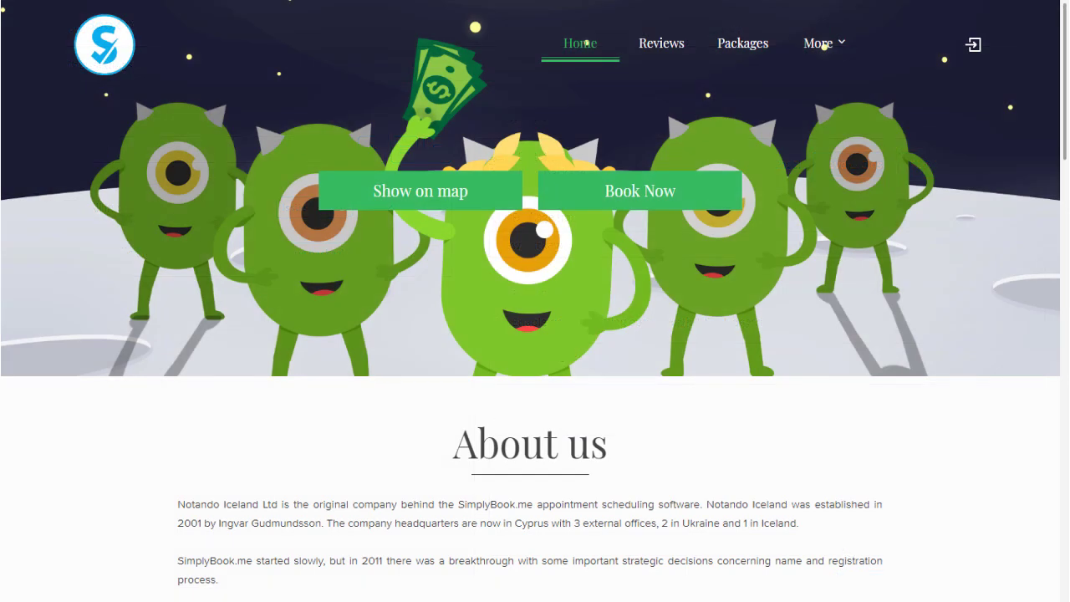
On the booking site, buy All in one and redeem the second All in one package at checkout
{"action": "left_click", "coordinate": [739, 50]}
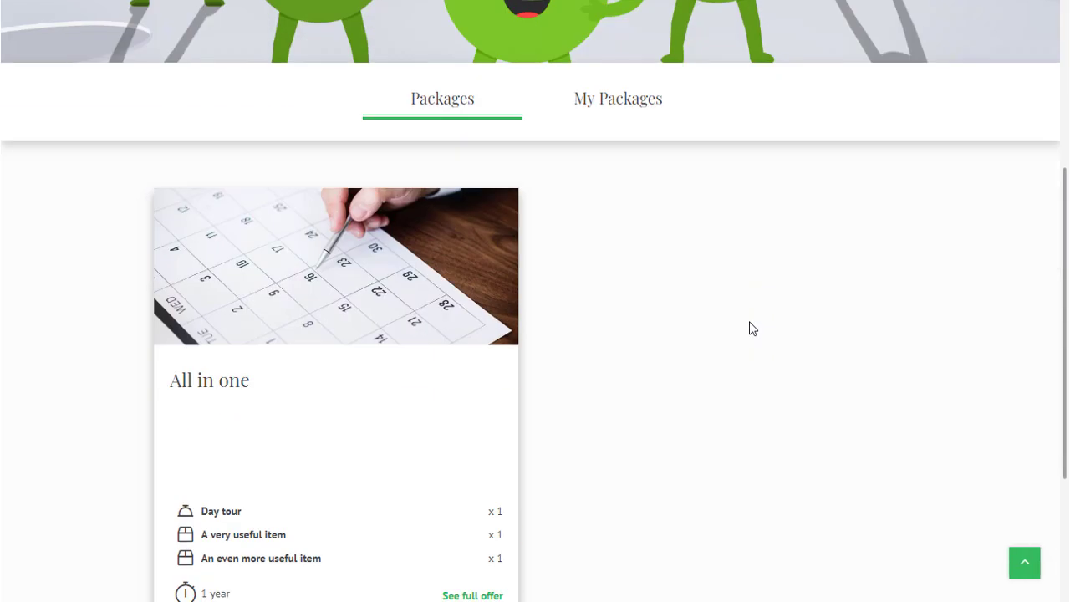
{"action": "left_click", "coordinate": [411, 524]}
{"action": "left_click", "coordinate": [624, 196]}
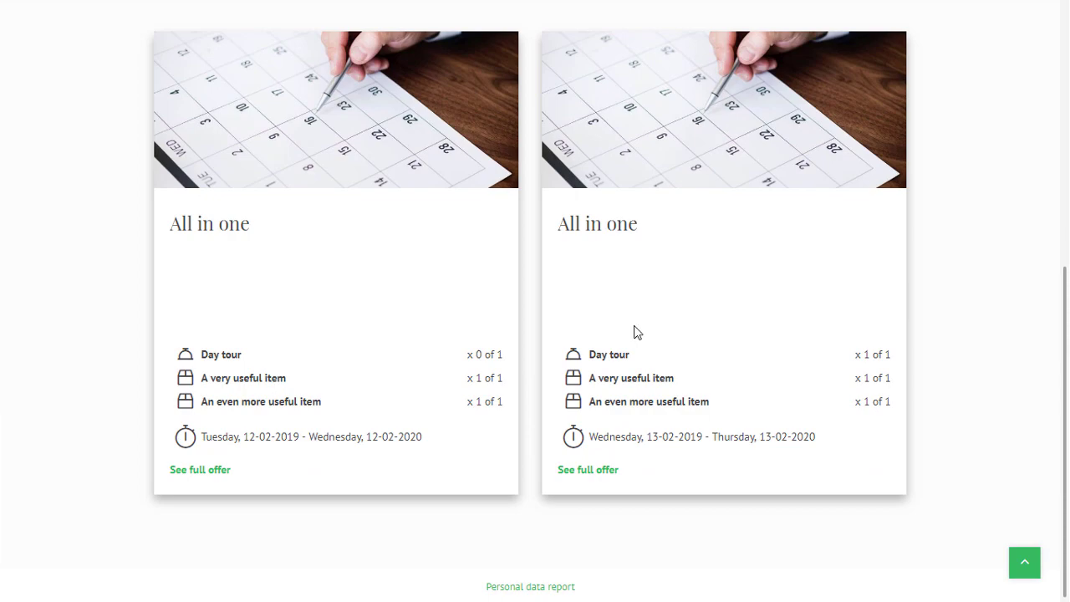
{"action": "left_click", "coordinate": [605, 471]}
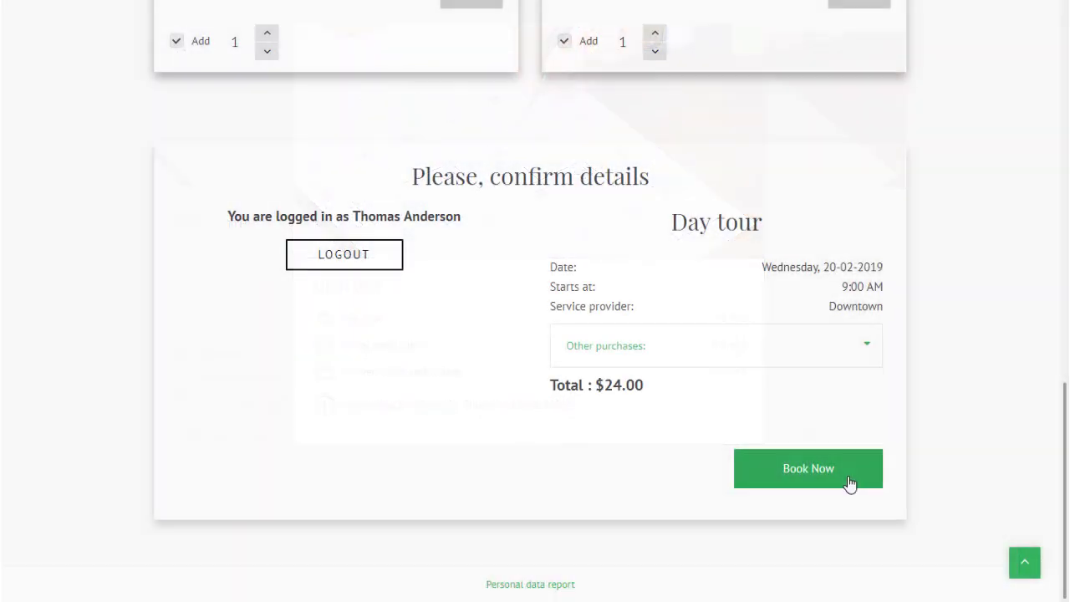
{"action": "left_click", "coordinate": [848, 483]}
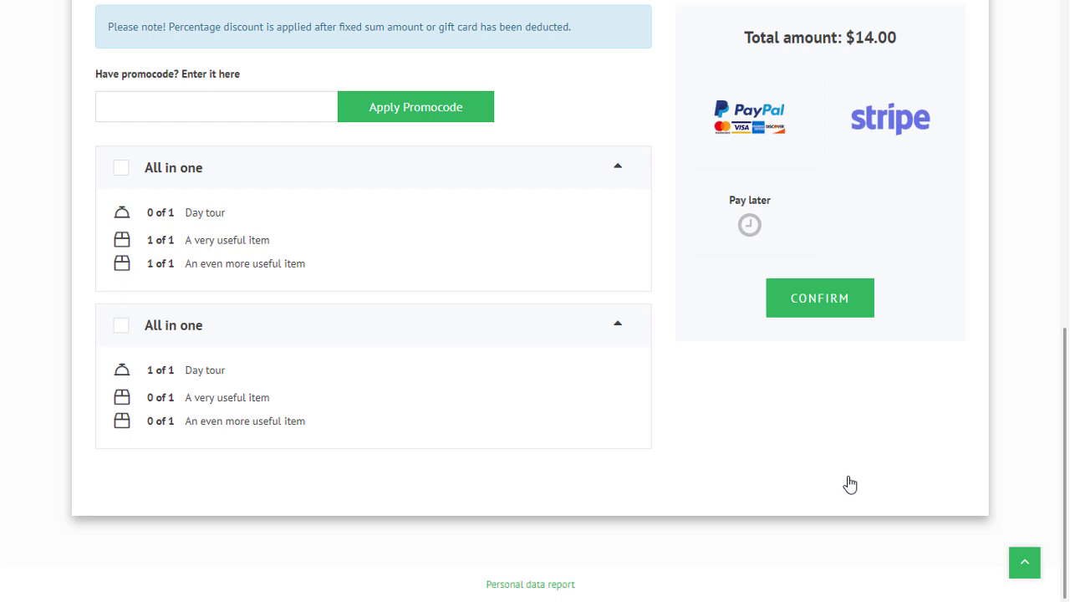
{"action": "left_click", "coordinate": [118, 327]}
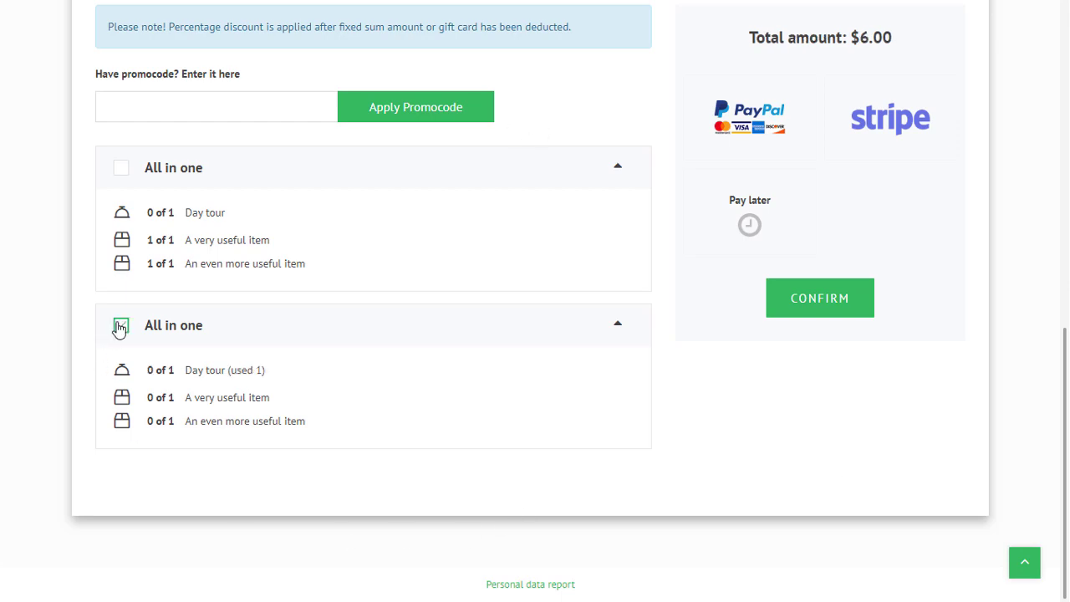
Finish the booking with Pay later, then view the first All in one row in Issued Packages
{"action": "left_click", "coordinate": [750, 218]}
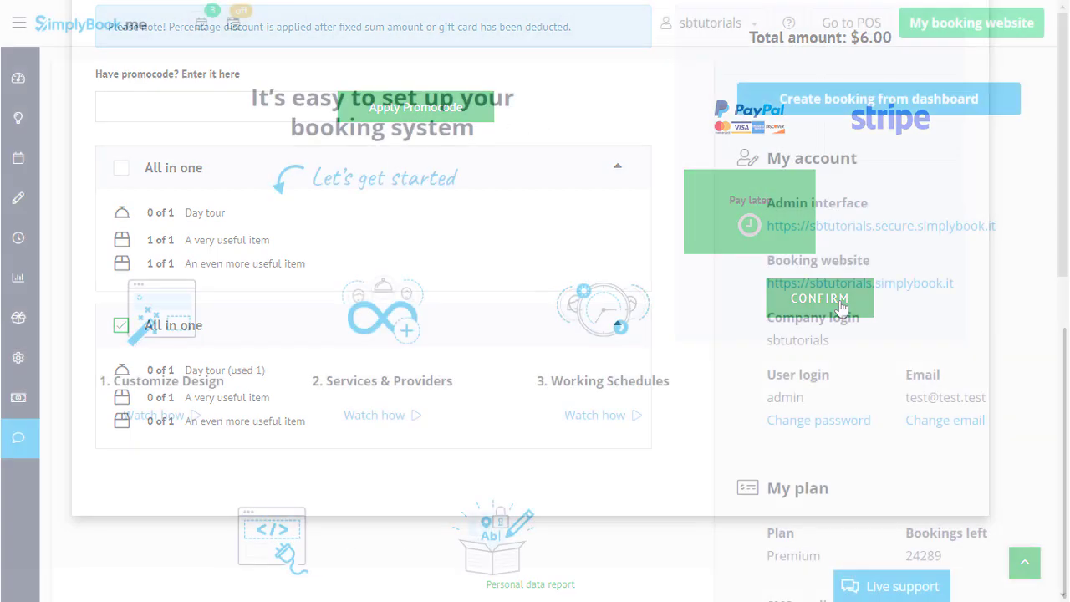
{"action": "left_click", "coordinate": [21, 280]}
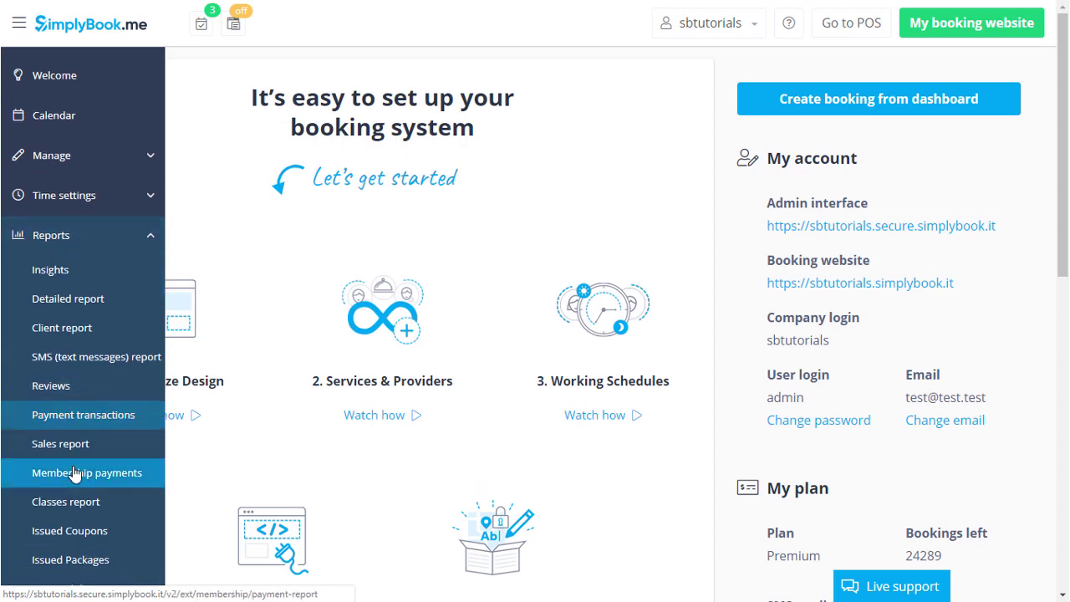
{"action": "left_click", "coordinate": [71, 553]}
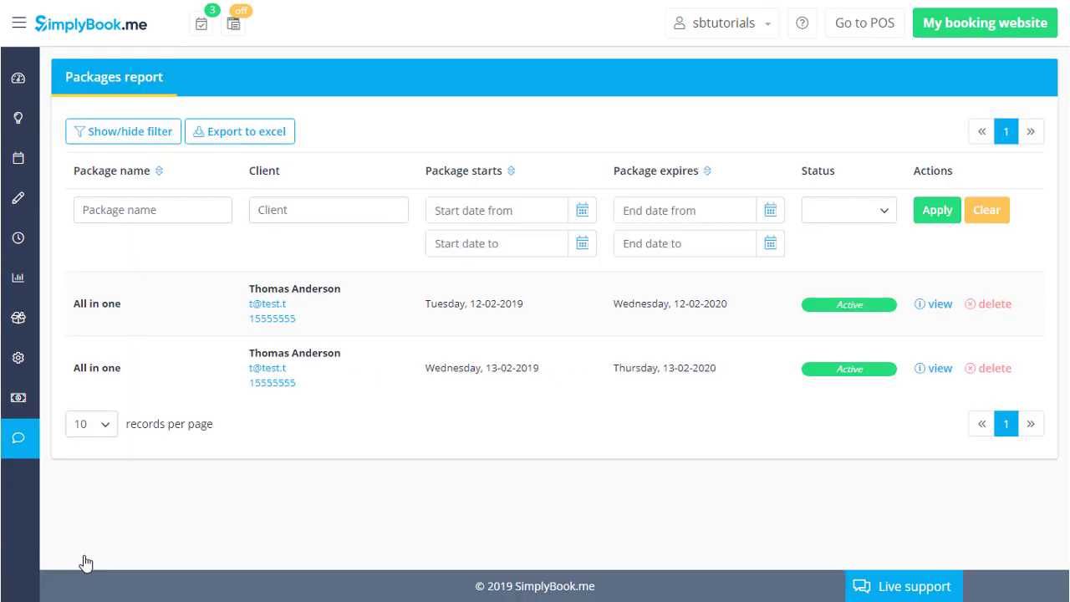
{"action": "left_click", "coordinate": [944, 306]}
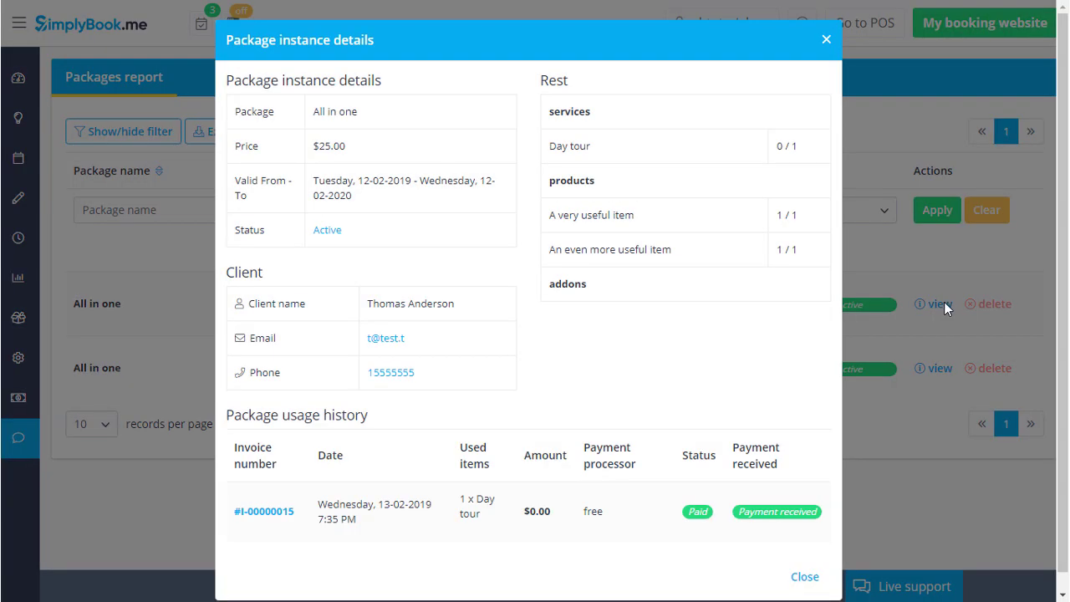